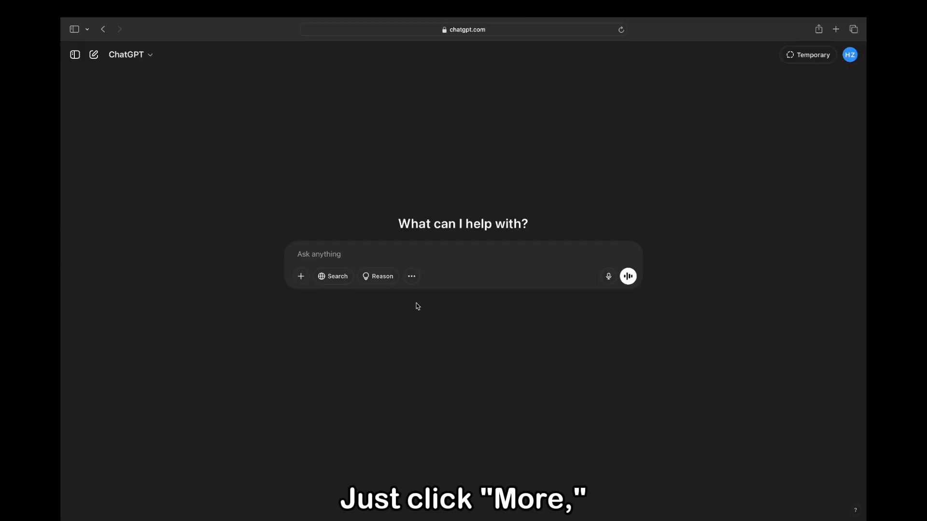
Generate an image with the suggested prompt "Create image and describe a futuristic cityscape"
left_click(411, 276)
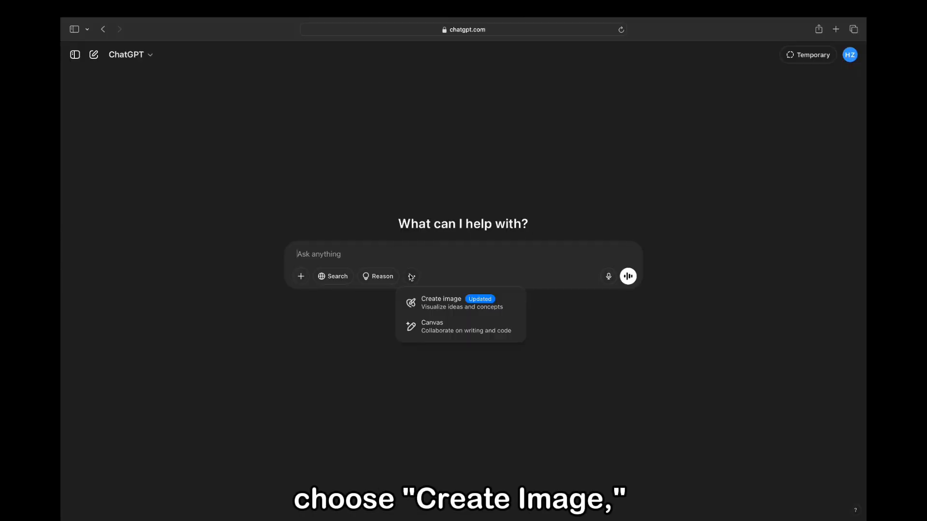
left_click(433, 304)
type("ate image a")
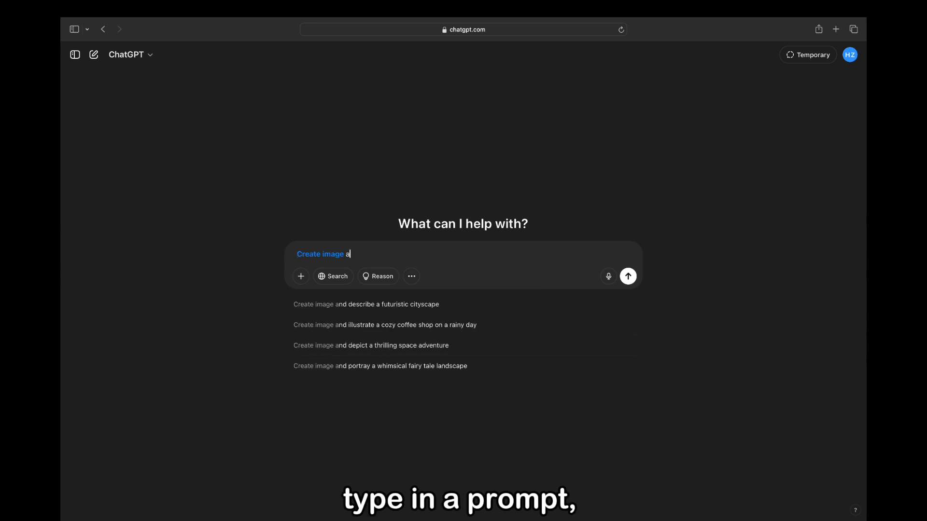
left_click(415, 304)
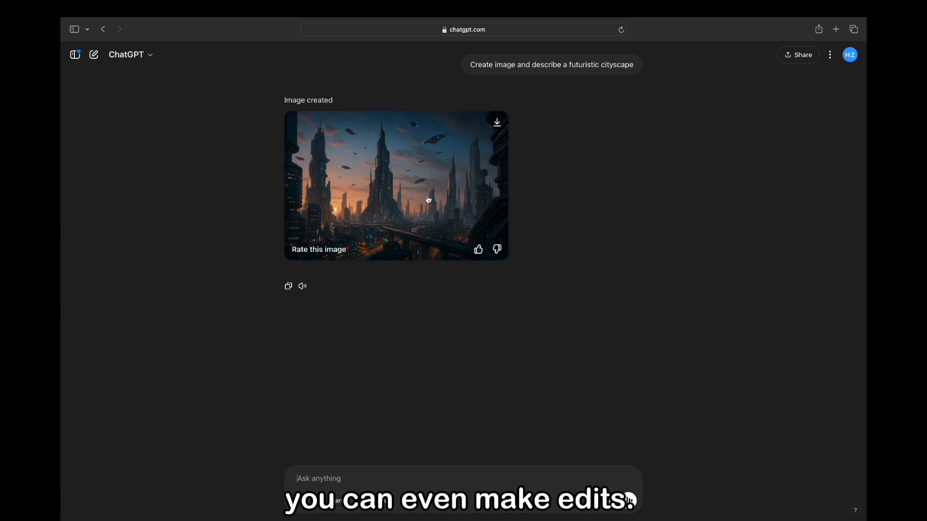
Brush over the ships in the cityscape's upper-right sky and regenerate that area with the prompt "A beautiful planet"
left_click(431, 197)
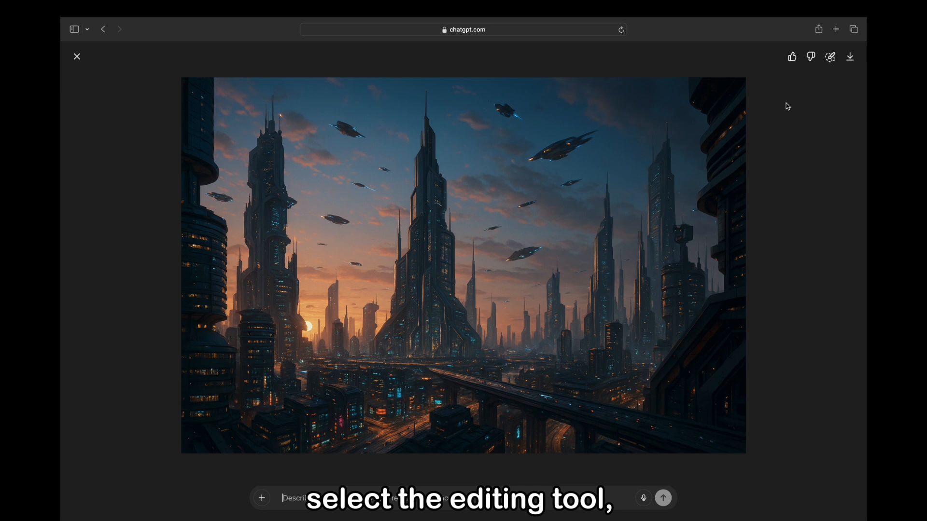
left_click(830, 57)
mouse_move(594, 145)
left_mouse_down()
mouse_move(511, 125)
mouse_move(577, 148)
left_mouse_up()
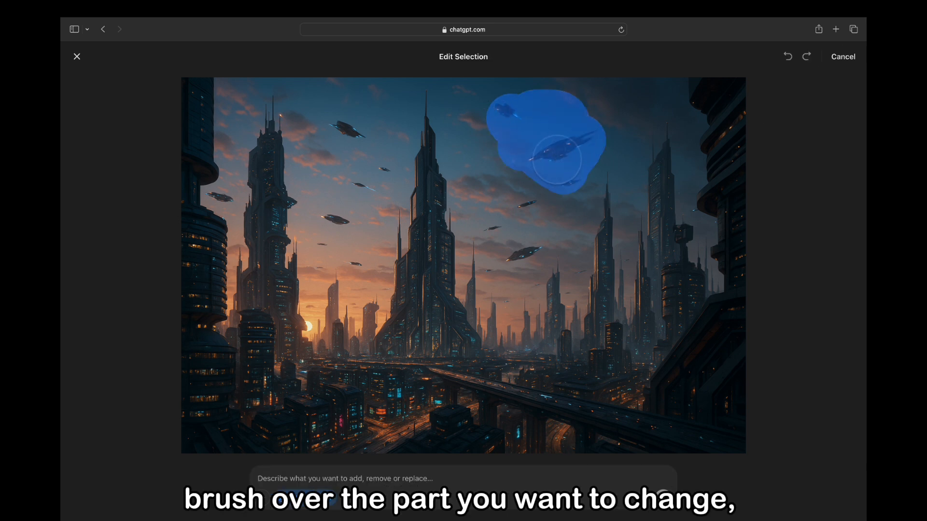
type("A beautiful planet")
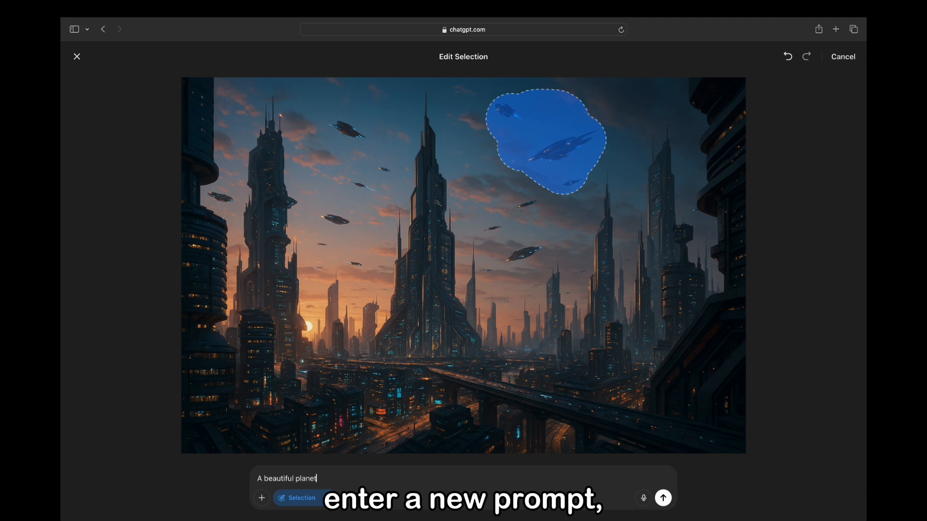
key("Return")
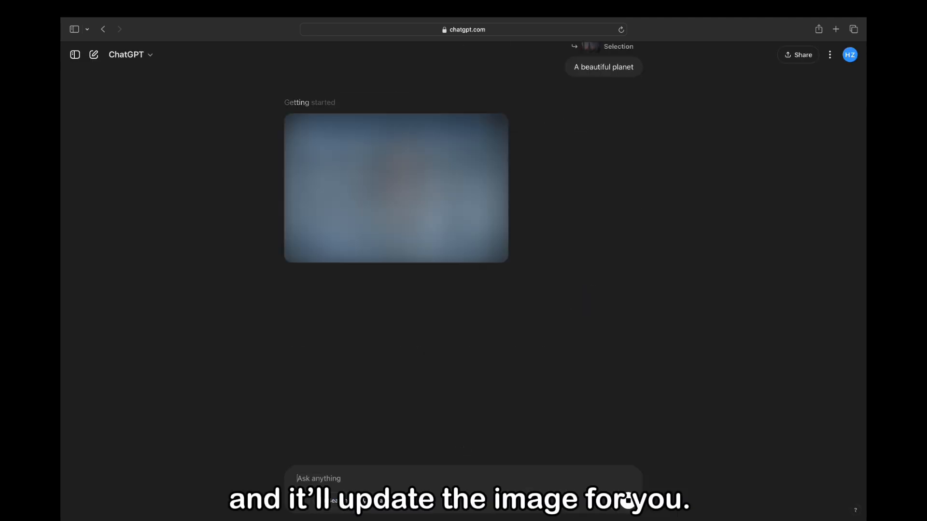
left_click(433, 186)
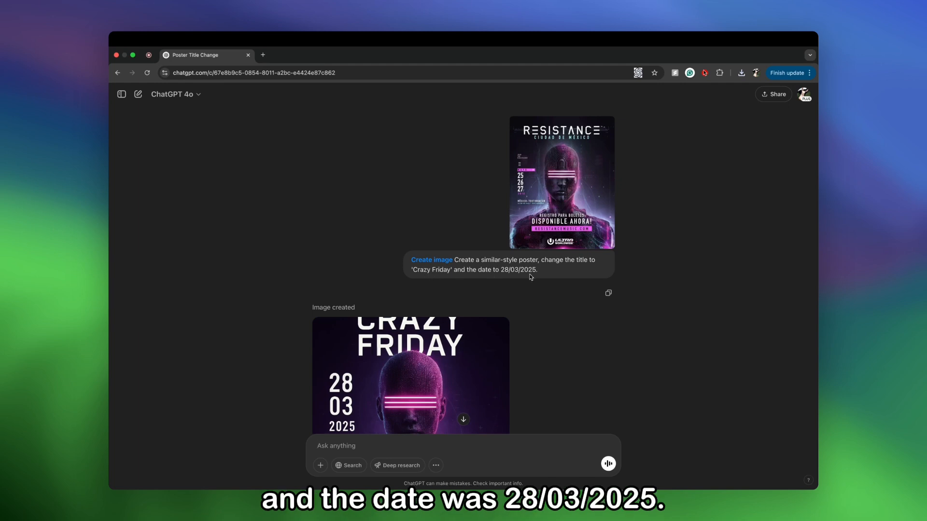
Examine the first Crazy Friday poster and its 4:5 sci-fi revision at enlarged size
scroll(531, 276, "down", 5)
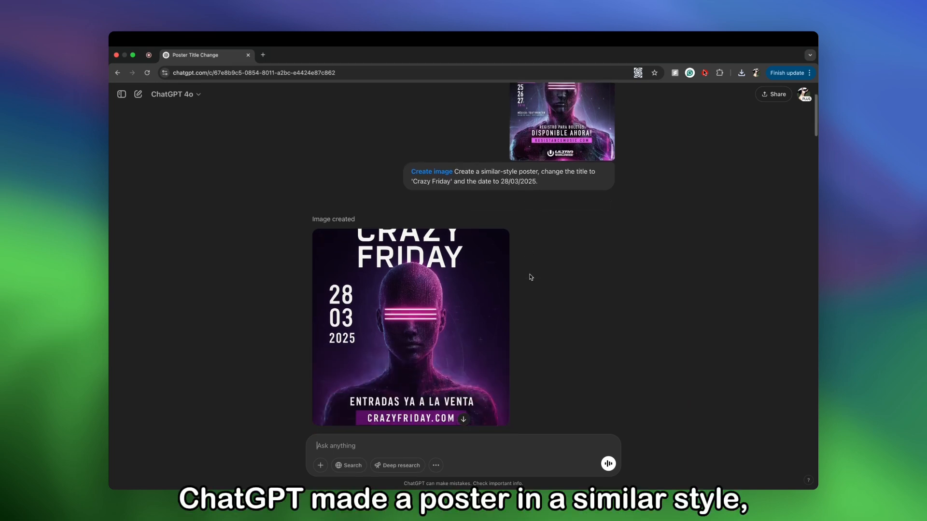
left_click(437, 252)
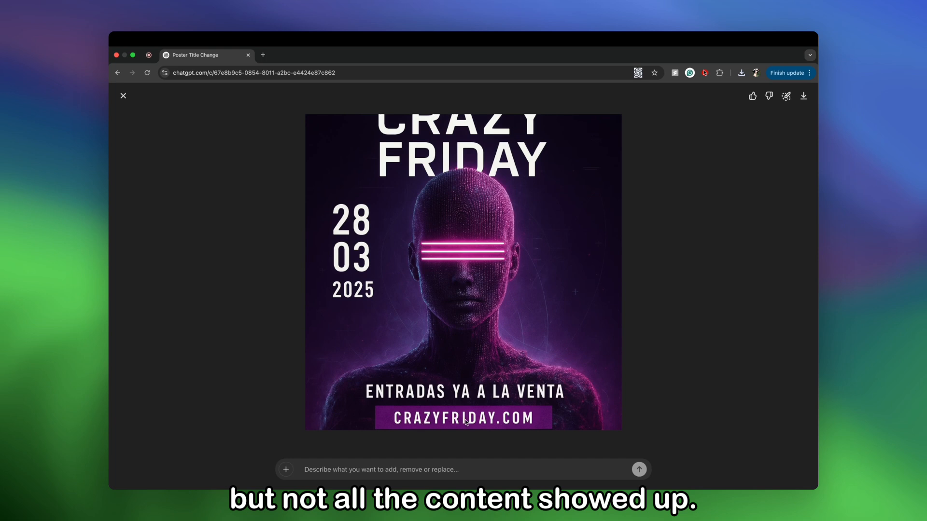
key("Escape")
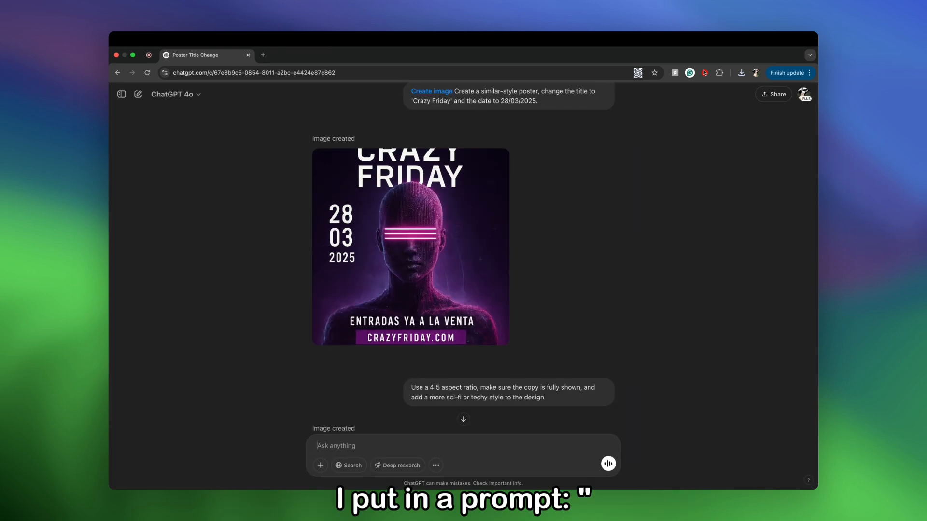
scroll(464, 260, "down", 5)
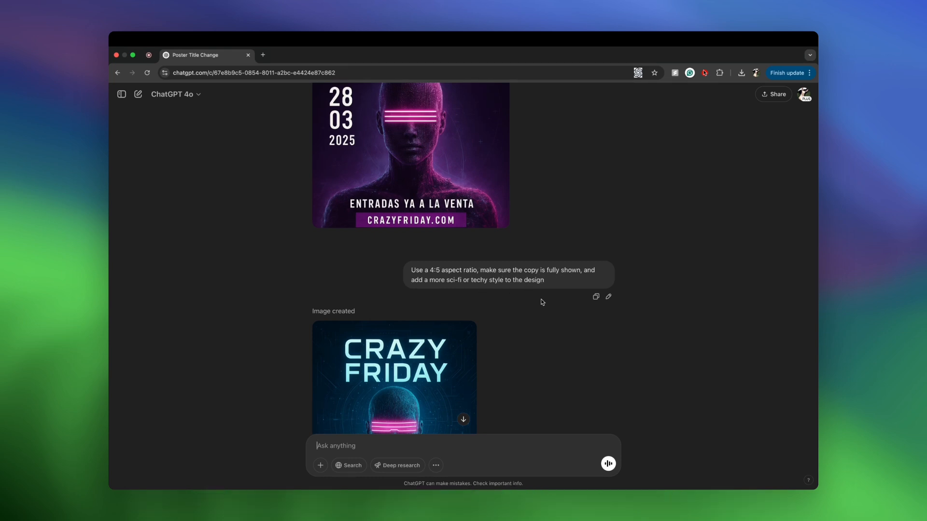
scroll(551, 306, "down", 5)
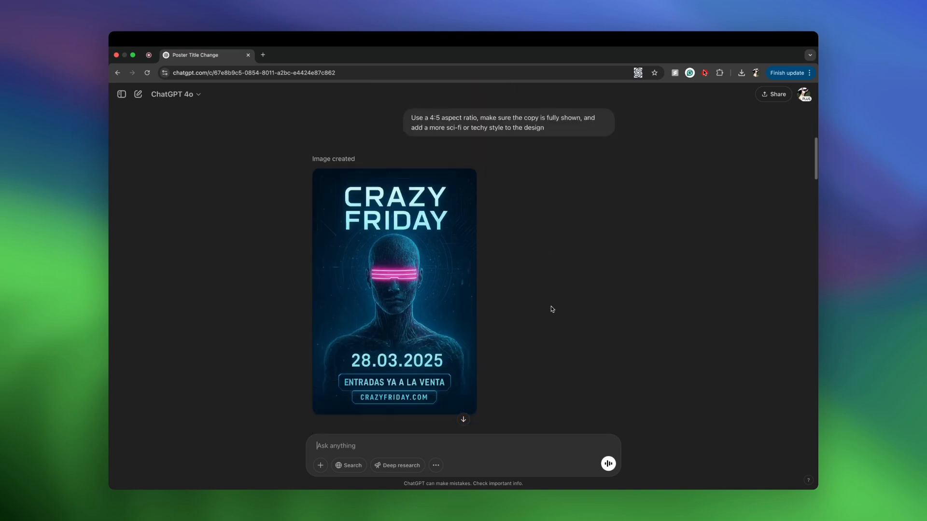
left_click(422, 248)
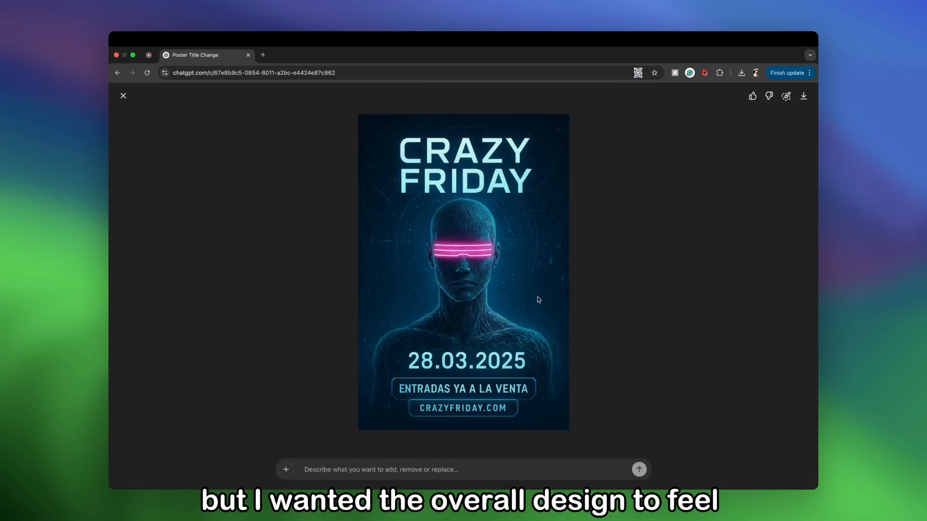
key("Escape")
Review the poster revisions made for a richer composition and for a more futuristic, higher-contrast title
scroll(526, 285, "down", 5)
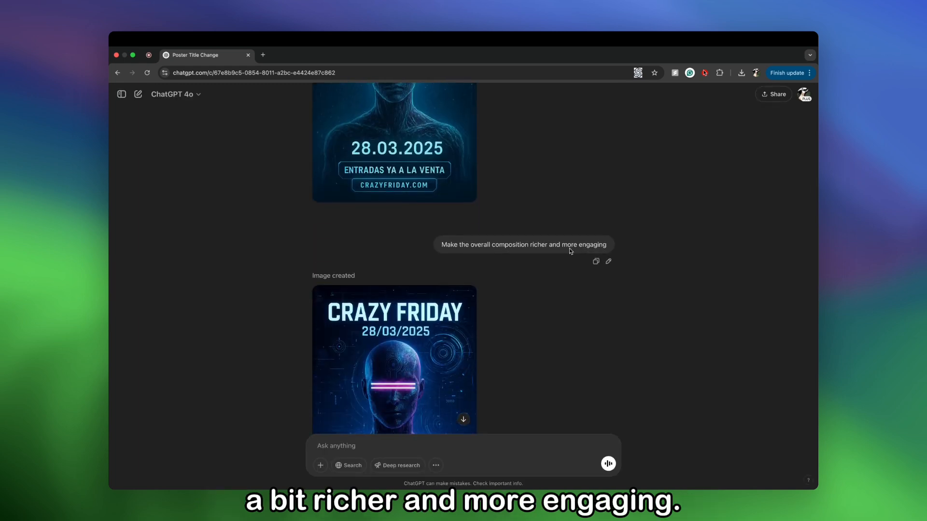
scroll(549, 309, "down", 2)
scroll(549, 309, "down", 1)
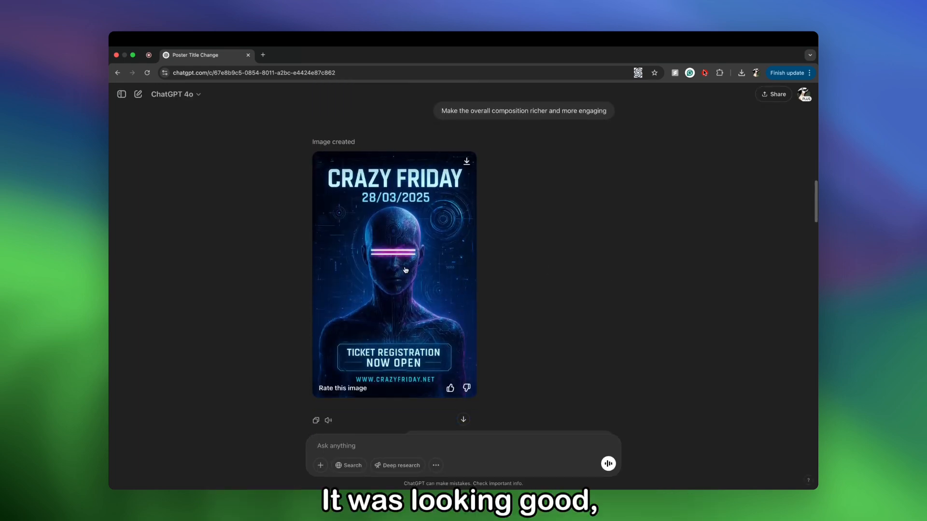
left_click(458, 290)
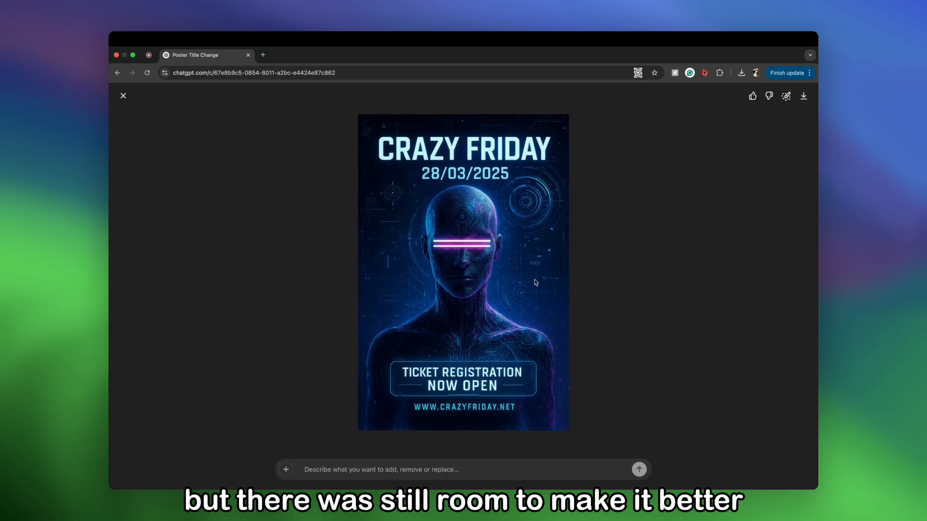
key("Escape")
scroll(535, 282, "down", 5)
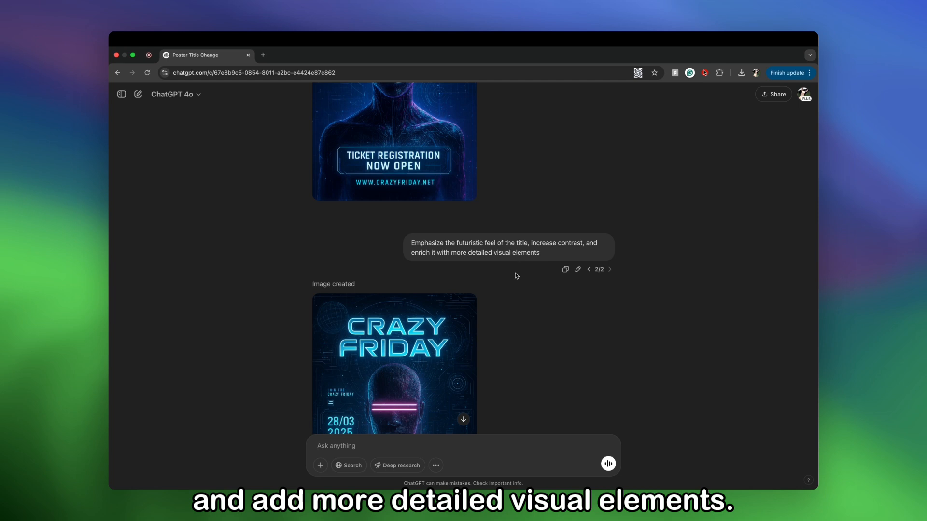
scroll(516, 274, "down", 4)
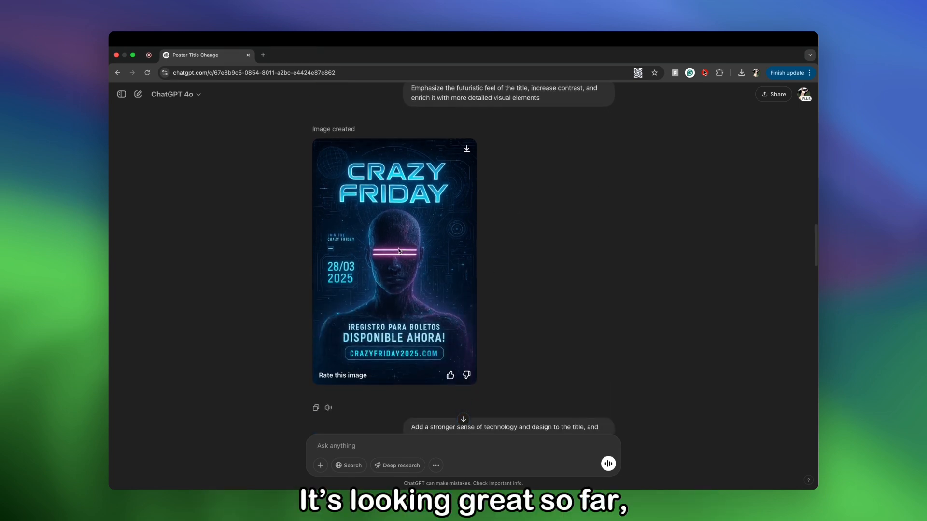
left_click(399, 251)
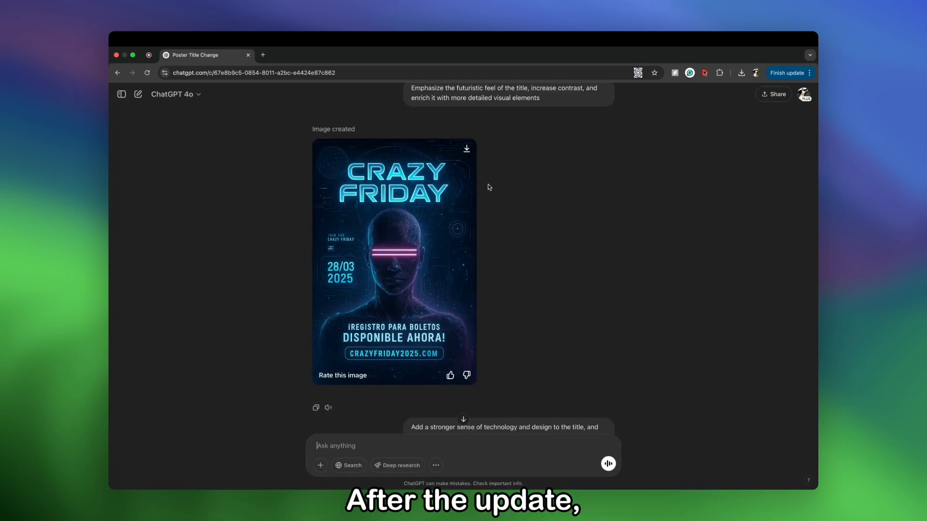
Review the poster revision with the stronger technology-styled title and the one with the astronaut character, enlarging both
scroll(526, 208, "down", 5)
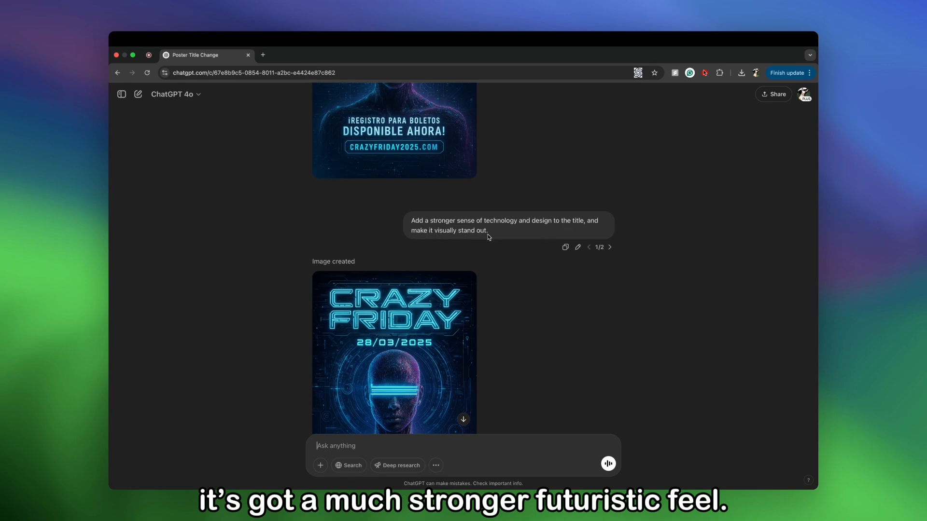
scroll(514, 250, "down", 5)
left_click(459, 218)
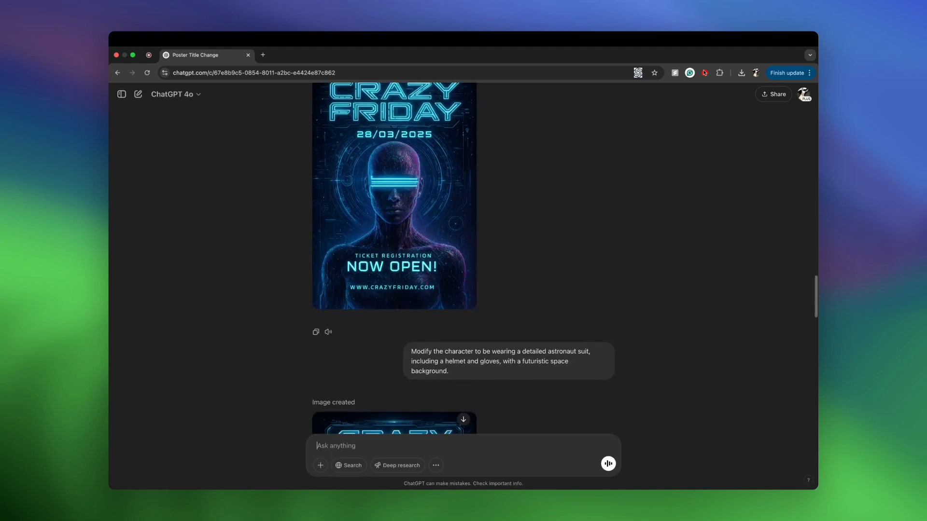
scroll(463, 259, "down", 3)
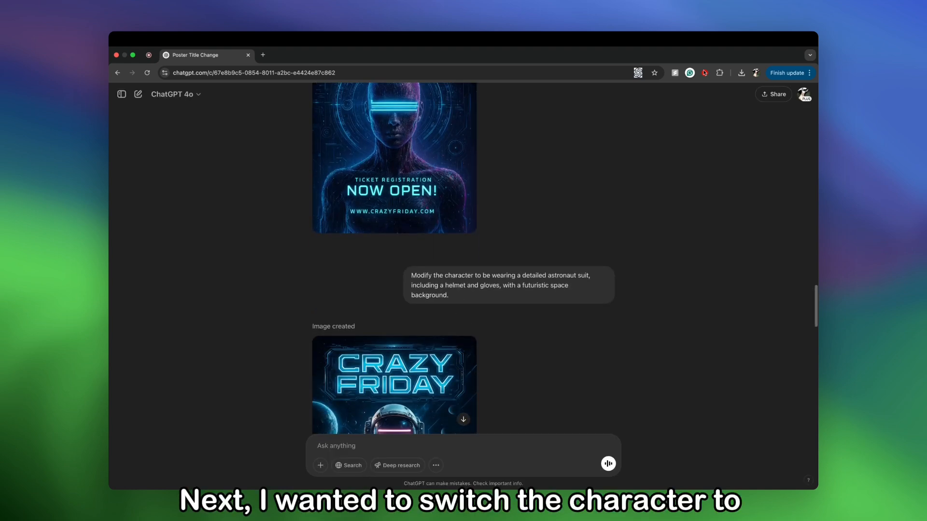
scroll(464, 259, "down", 2)
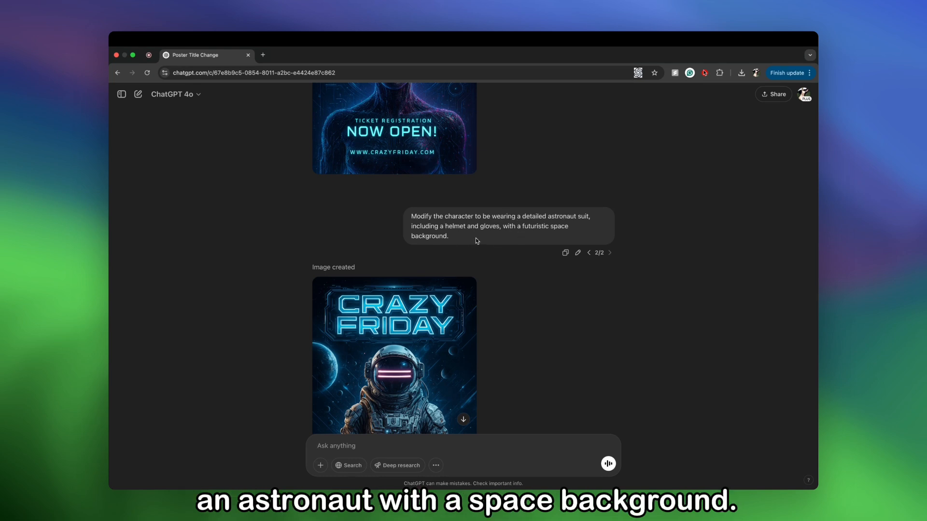
scroll(516, 280, "down", 3)
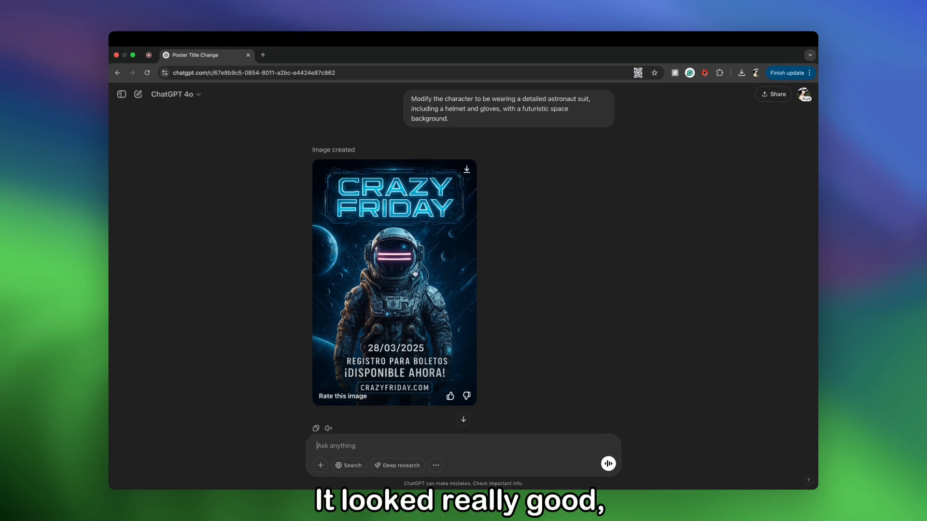
left_click(414, 274)
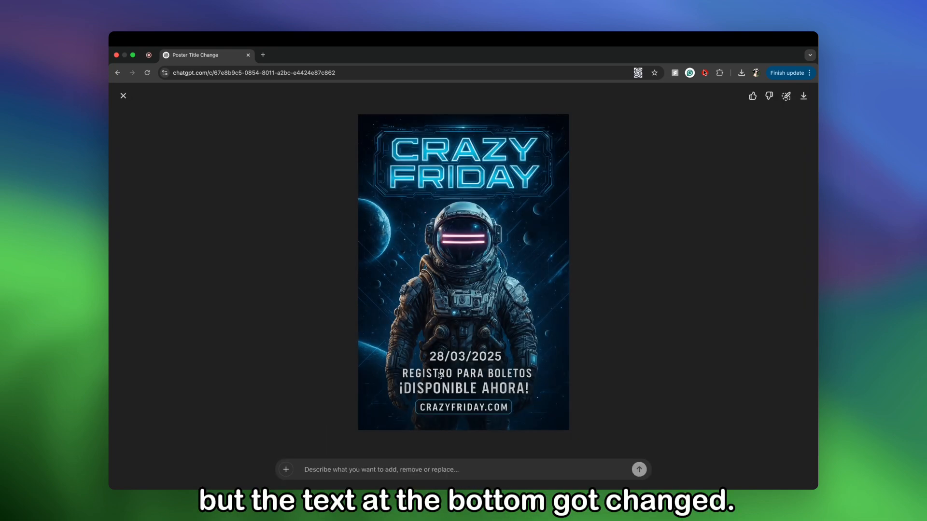
key("Escape")
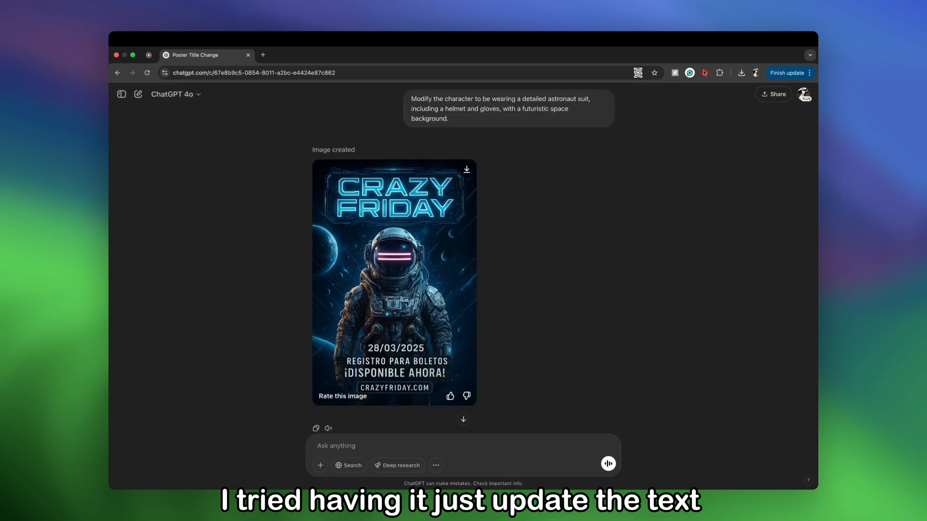
Inspect the astronaut poster revision whose prompt updates two lines to "TICKET REGISTRATION" and "NOW OPEN!"
scroll(527, 357, "down", 10)
scroll(525, 352, "down", 2)
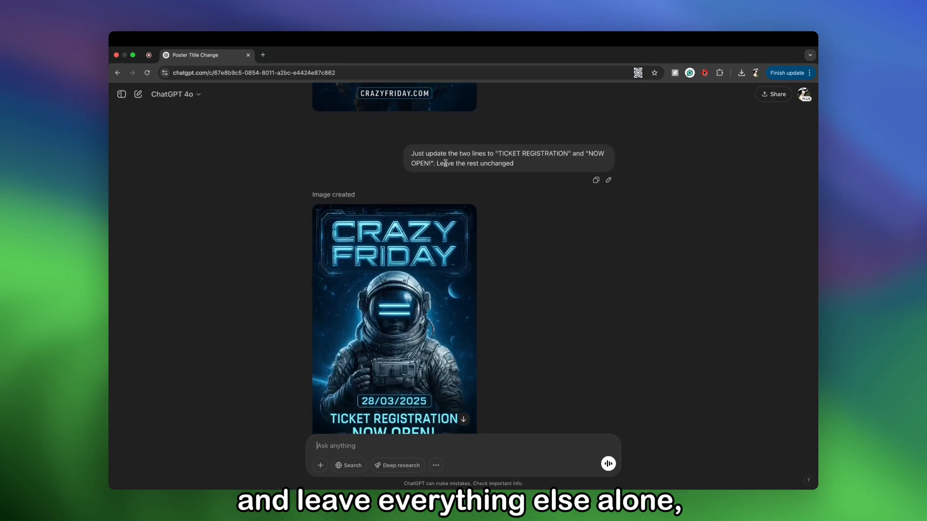
scroll(524, 248, "down", 3)
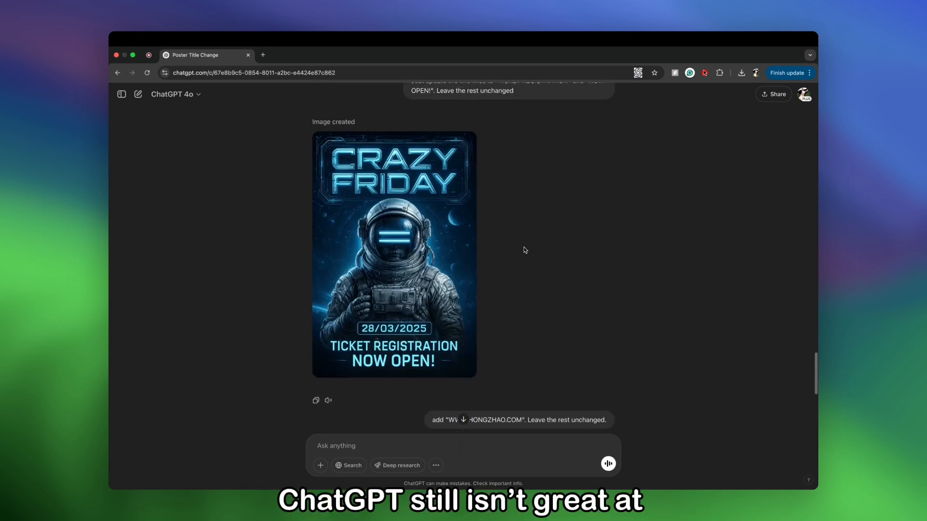
left_click(401, 231)
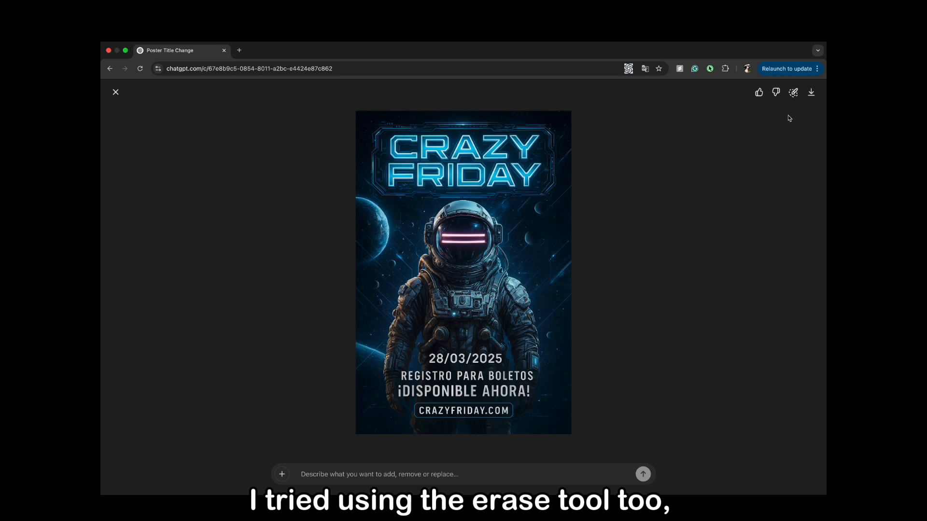
Brush over the registration lines on the astronaut poster and request "TICKET REGISTRATION" and "NOW OPEN!" instead, leaving everything else unchanged
left_click(787, 93)
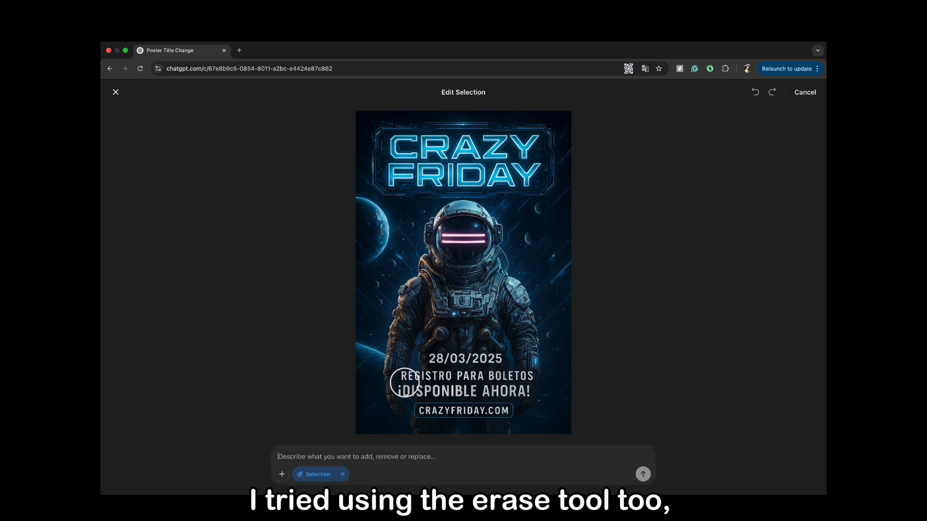
mouse_move(405, 383)
left_mouse_down()
mouse_move(527, 379)
mouse_move(398, 381)
left_mouse_up()
type("Replace the selected text with \"TICKET REGISTRATION\" and \"NOW OPEN!\". Leave everything else unchanged.")
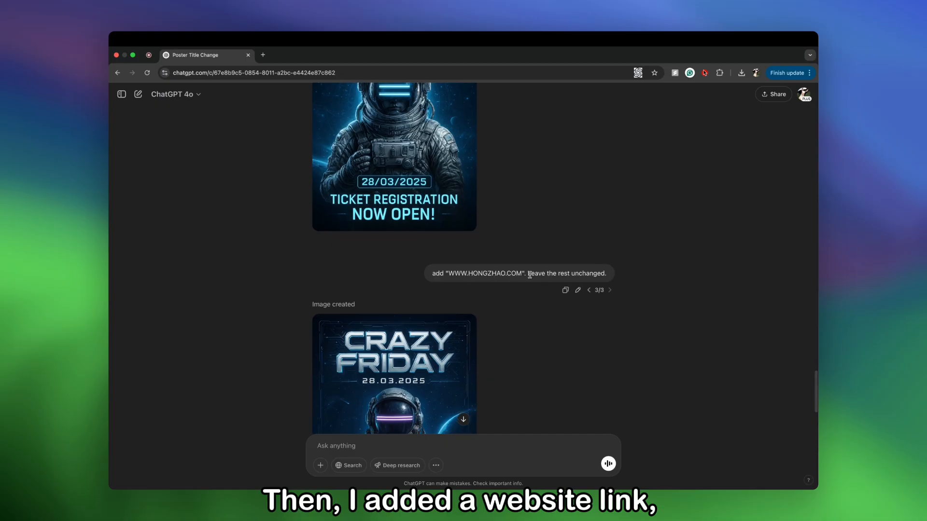
Examine the final poster revision with the added website link at enlarged size
scroll(514, 335, "down", 3)
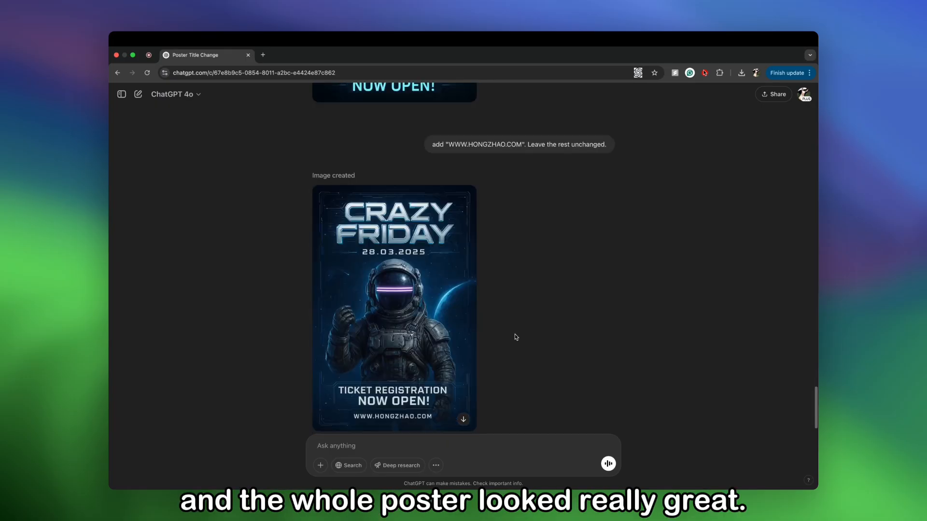
left_click(401, 285)
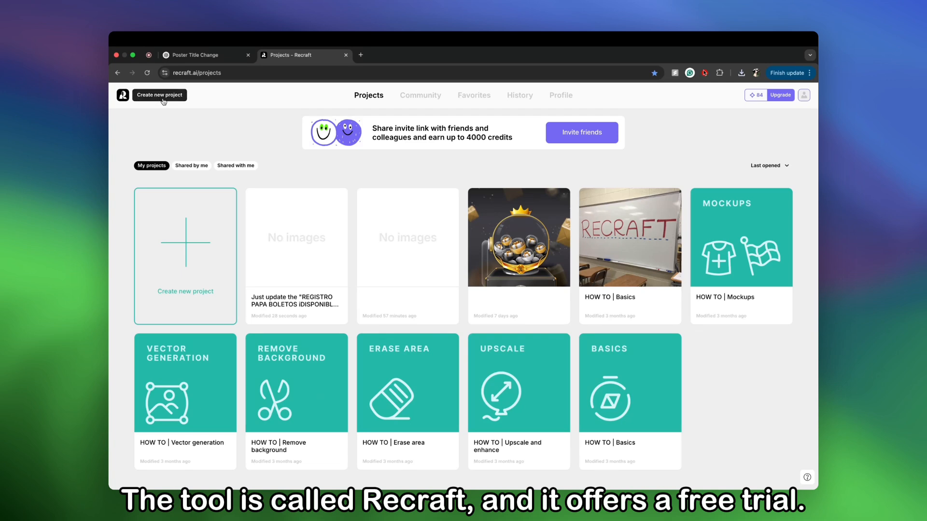
Create a new project in Recraft
left_click(186, 271)
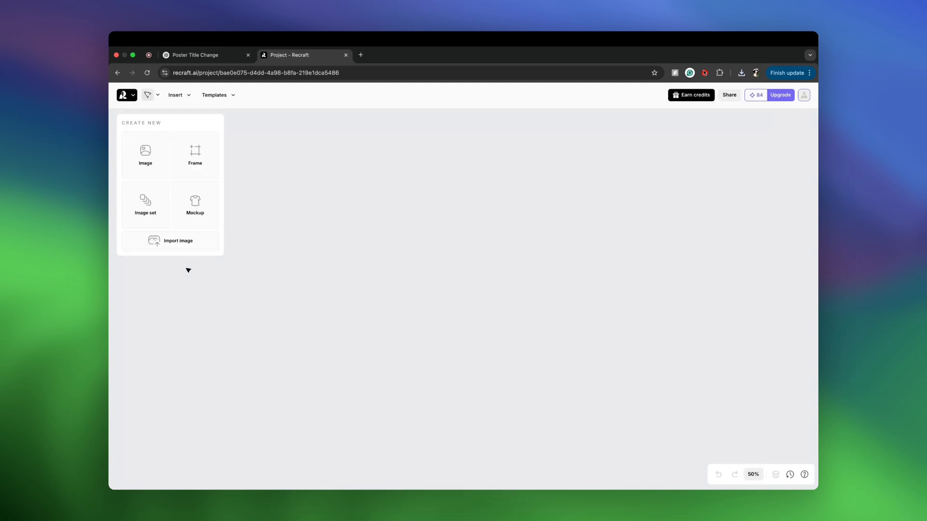
Add a frame with a 2:3 aspect ratio and import the Crazy Friday astronaut poster beside it
left_click(200, 154)
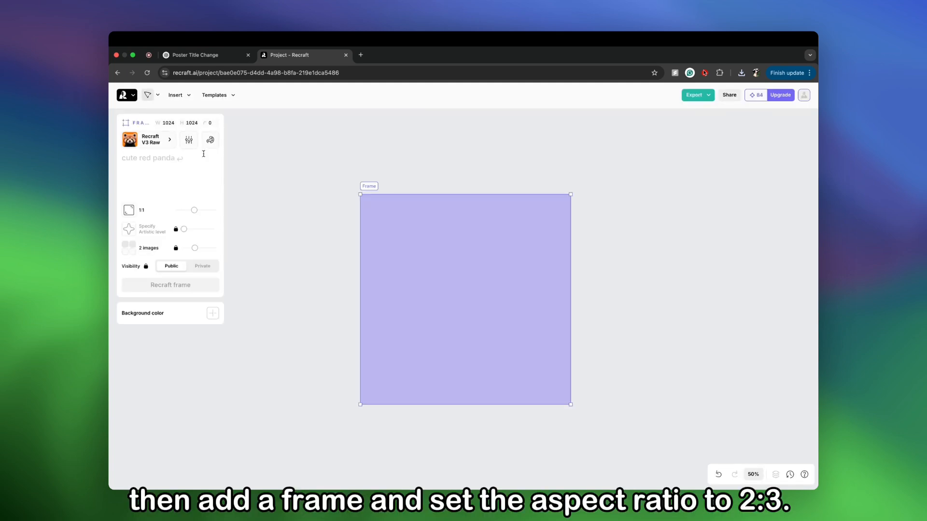
left_click_drag(194, 210, 205, 210)
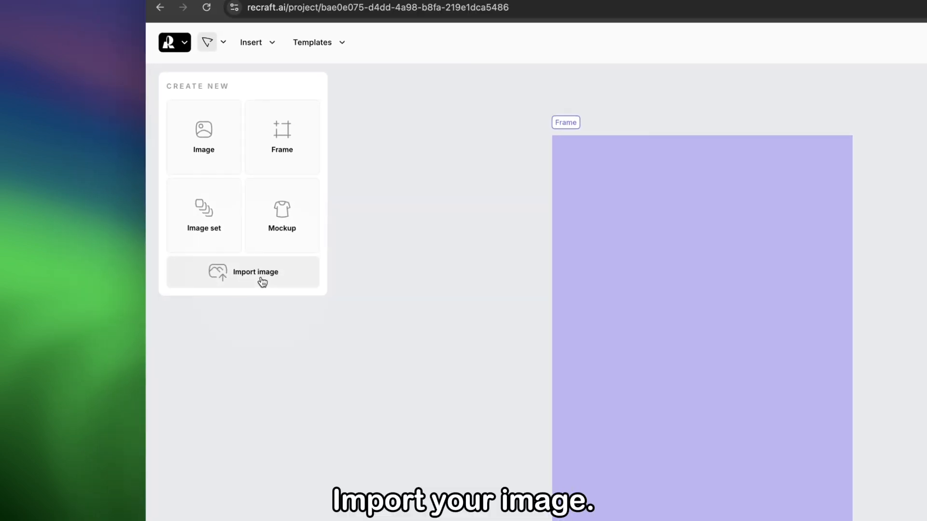
left_click(178, 240)
left_click(798, 461)
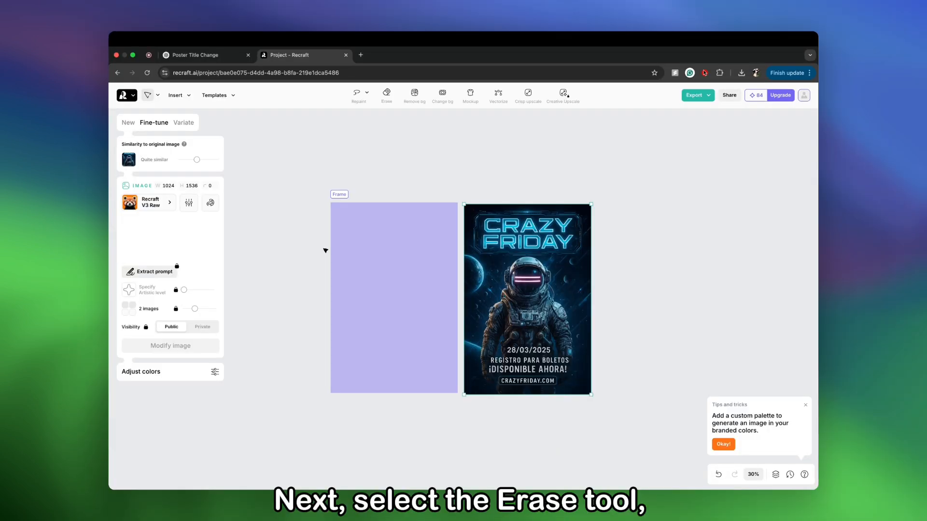
Erase the lines "REGISTRO PARA BOLETOS" and "¡DISPONIBLE AHORA!" from the poster and move the poster into the frame
scroll(551, 339, "up", 3)
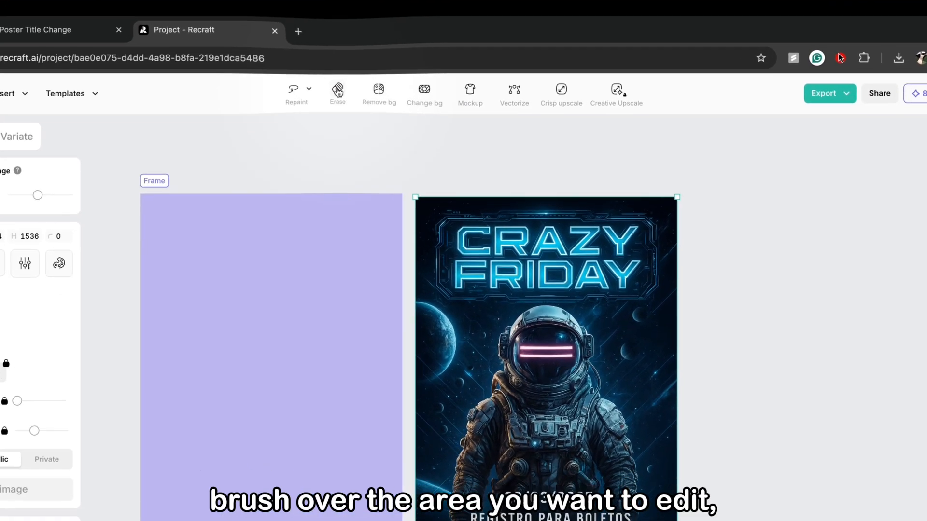
left_click(386, 95)
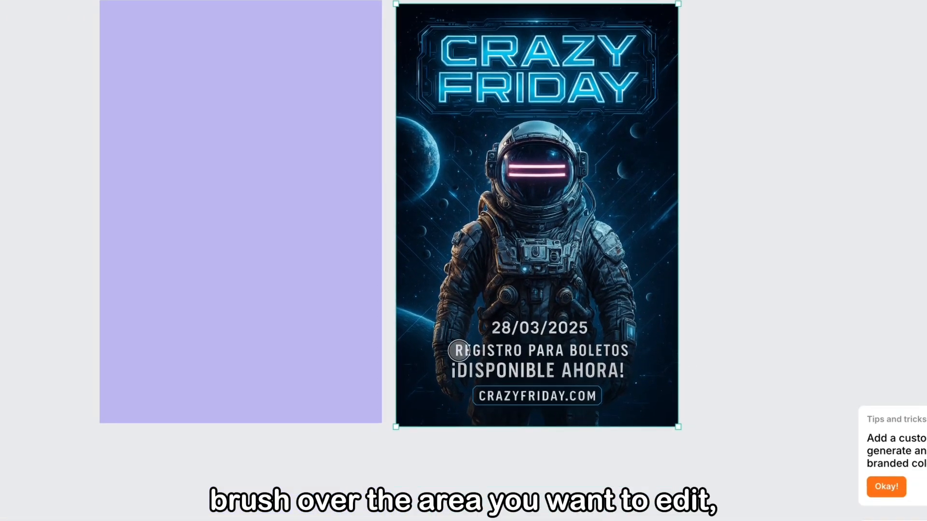
mouse_move(456, 382)
left_mouse_down()
mouse_move(628, 382)
mouse_move(485, 353)
mouse_move(434, 353)
left_mouse_up()
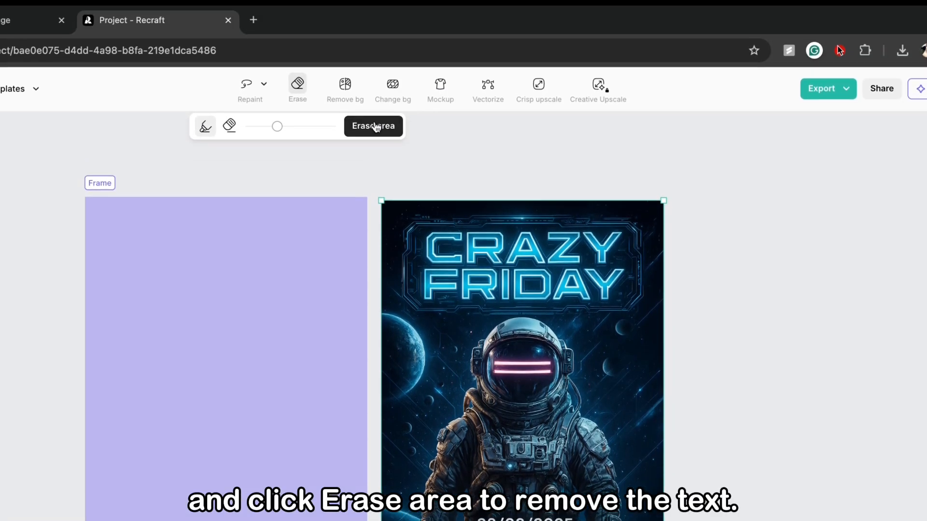
left_click(373, 125)
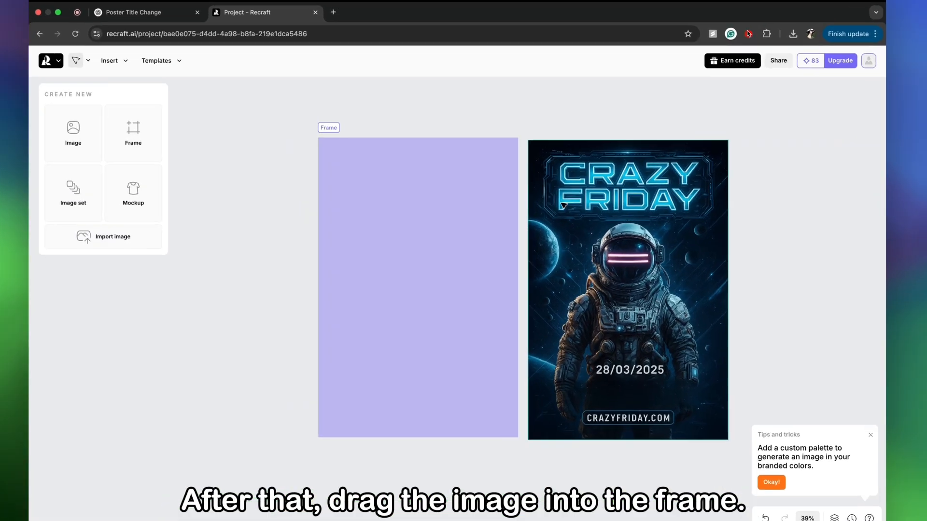
mouse_move(588, 212)
left_mouse_down()
mouse_move(561, 193)
mouse_move(325, 193)
left_mouse_up()
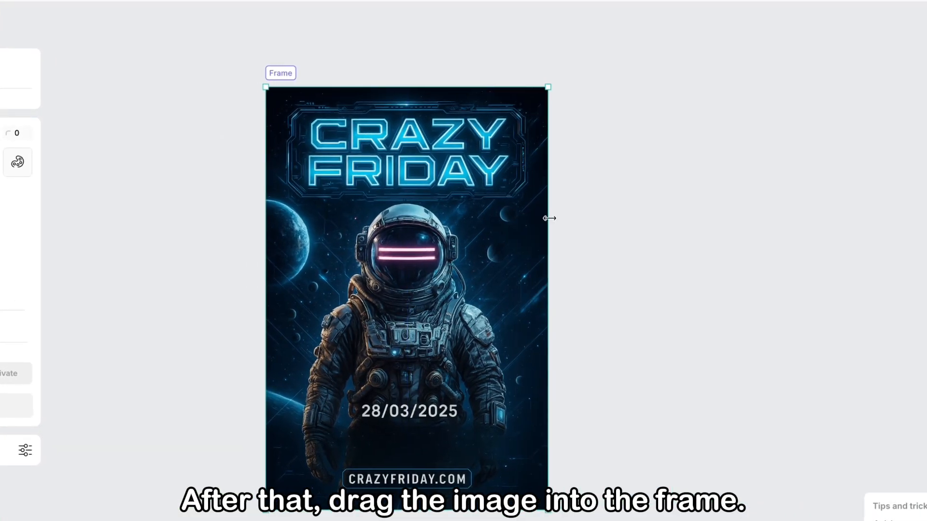
Add the text "TICKET REGISTRATION NOW OPEN!" to the poster and place it between the date and the website link
scroll(550, 219, "left", 3)
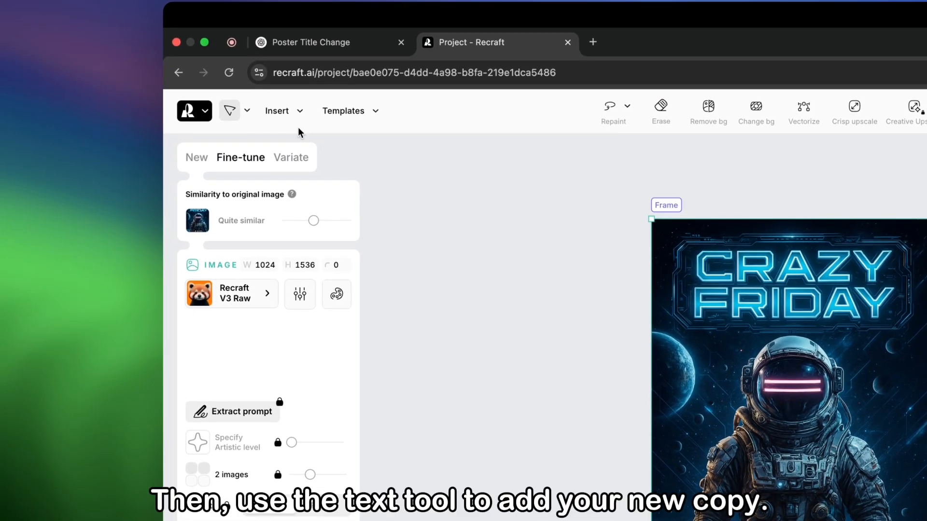
left_click(263, 0)
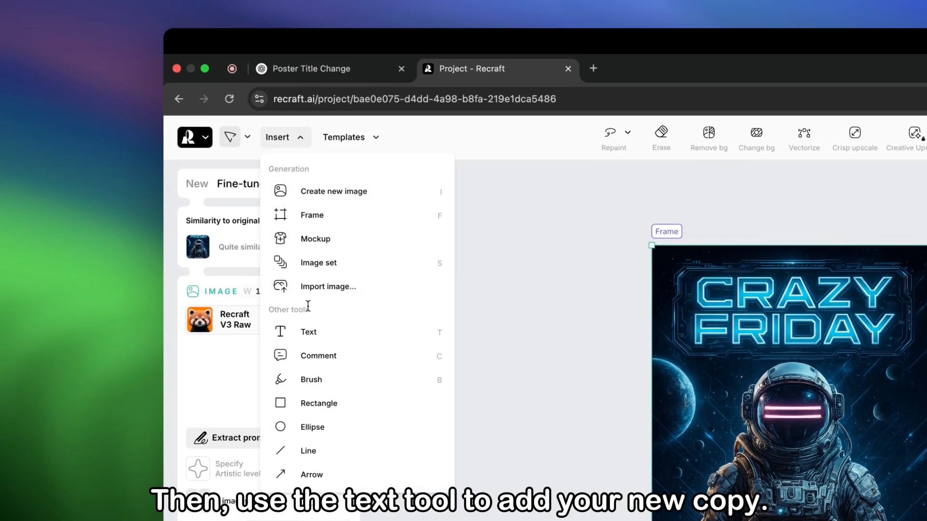
left_click(307, 332)
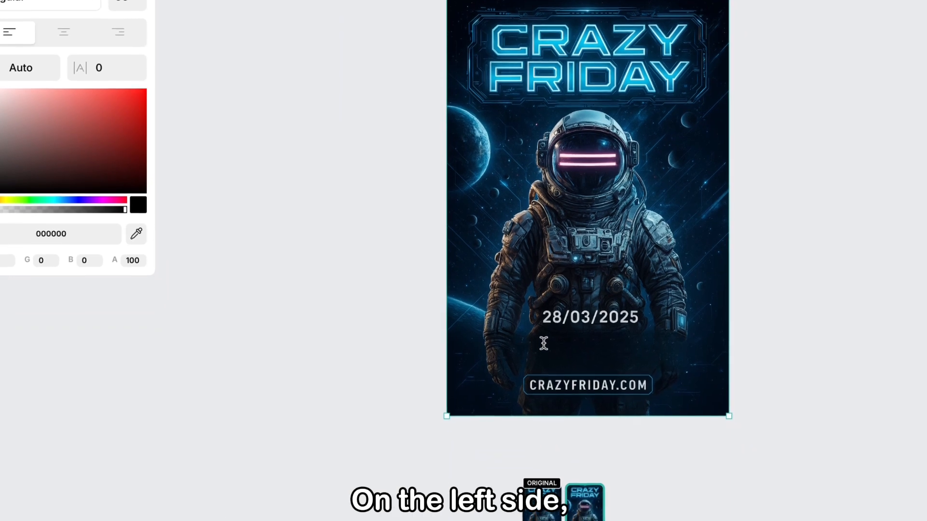
left_click(543, 344)
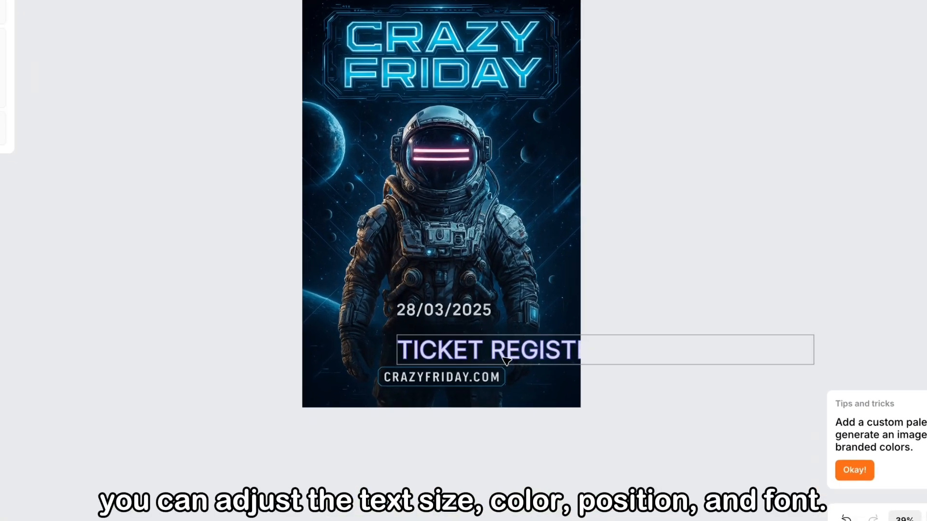
left_click_drag(558, 379, 510, 371)
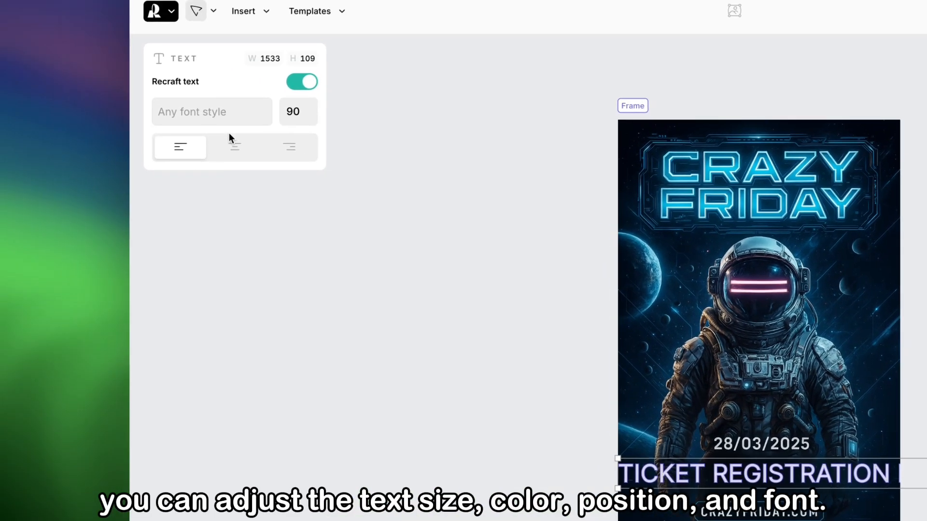
Turn off Recraft text and format the new text as centred Inter Regular, size 50, with its colour sampled from the date
left_click(336, 141)
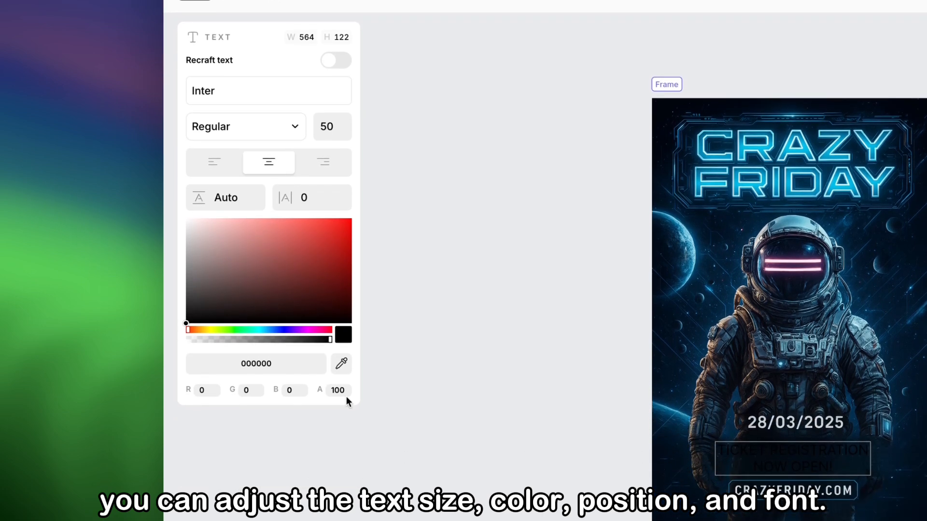
left_click(341, 445)
left_click(484, 348)
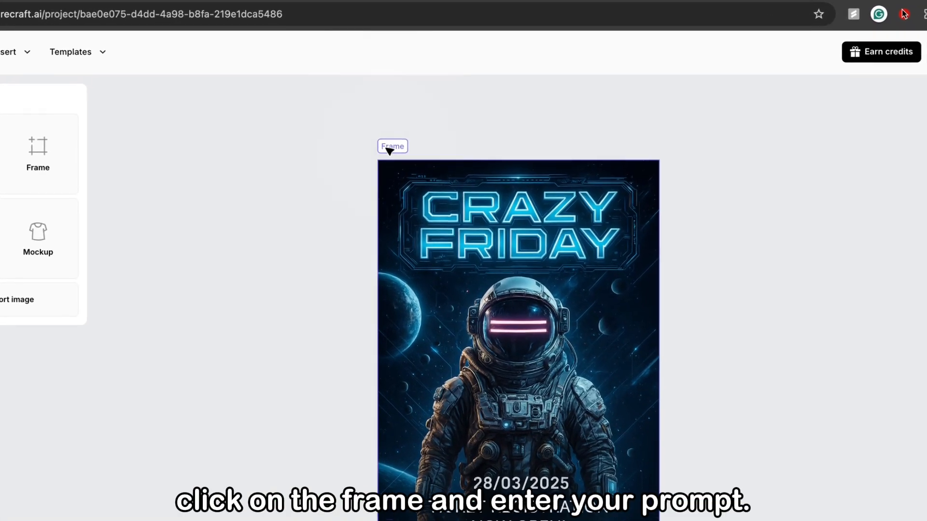
Recraft the poster frame with the prompt "Add "TICKET REGISTRATION NOW OPEN!""
left_click(403, 151)
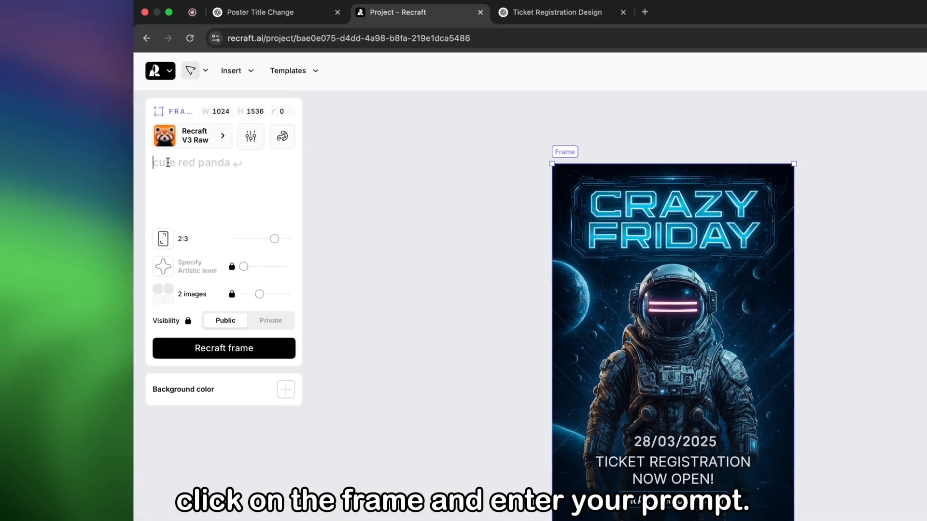
type("Add")
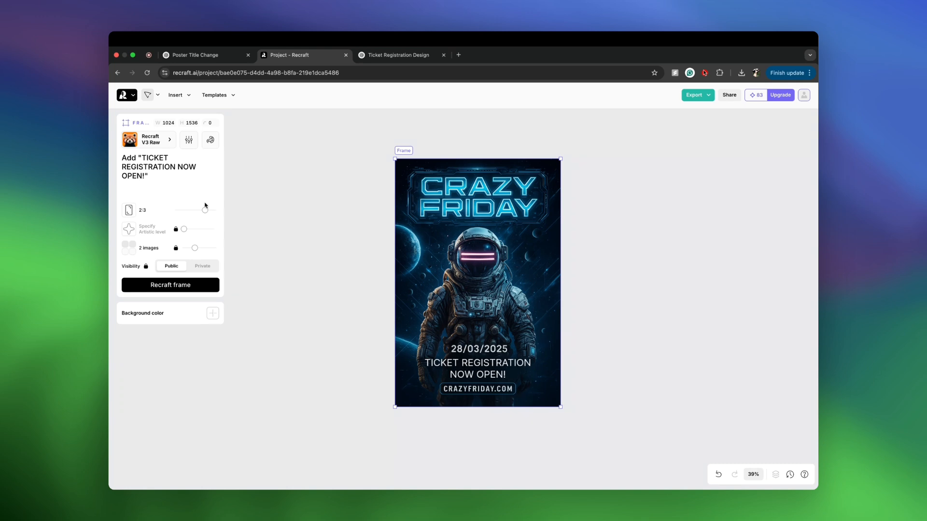
left_click(180, 286)
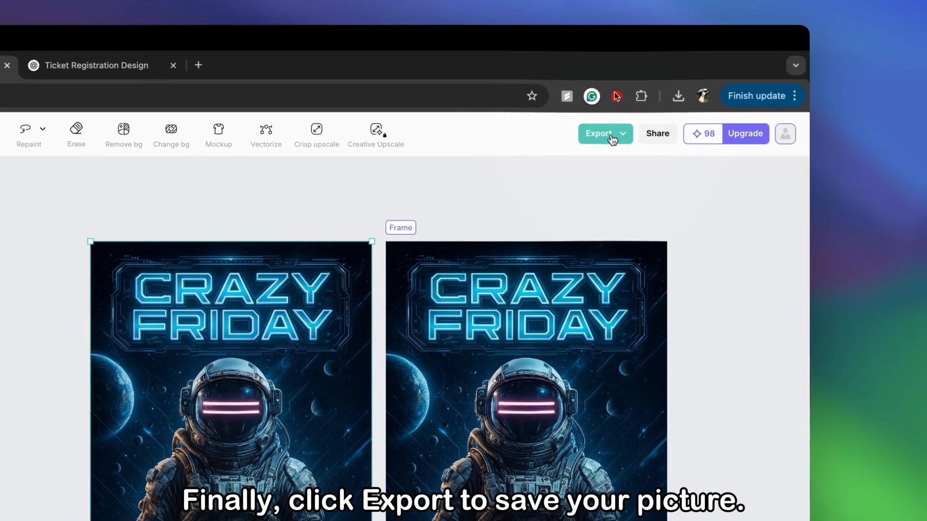
Export the recrafted poster as a PNG at 1024 × 1536
left_click(703, 96)
left_click(572, 240)
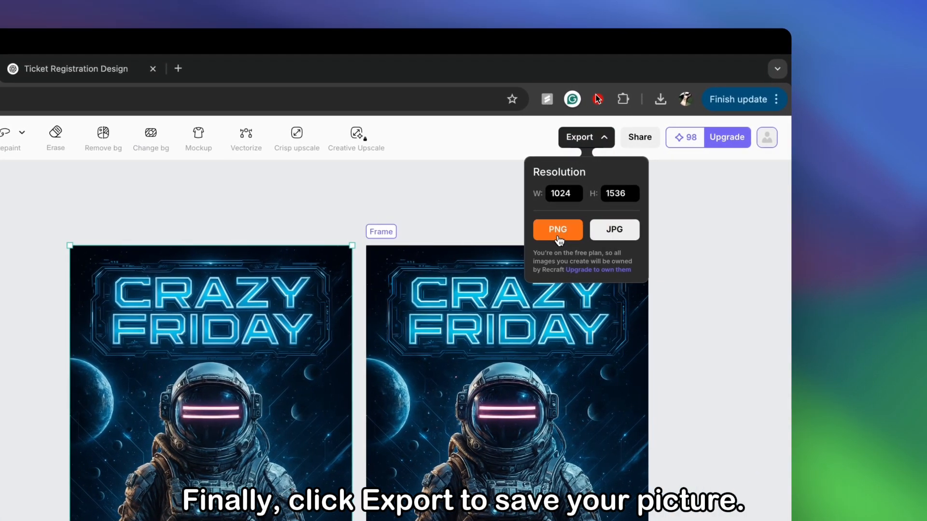
left_click(558, 230)
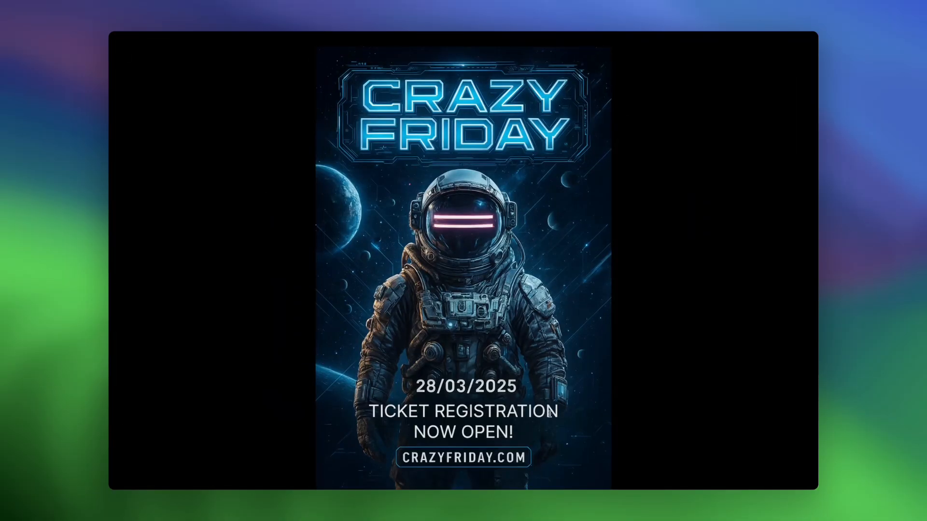